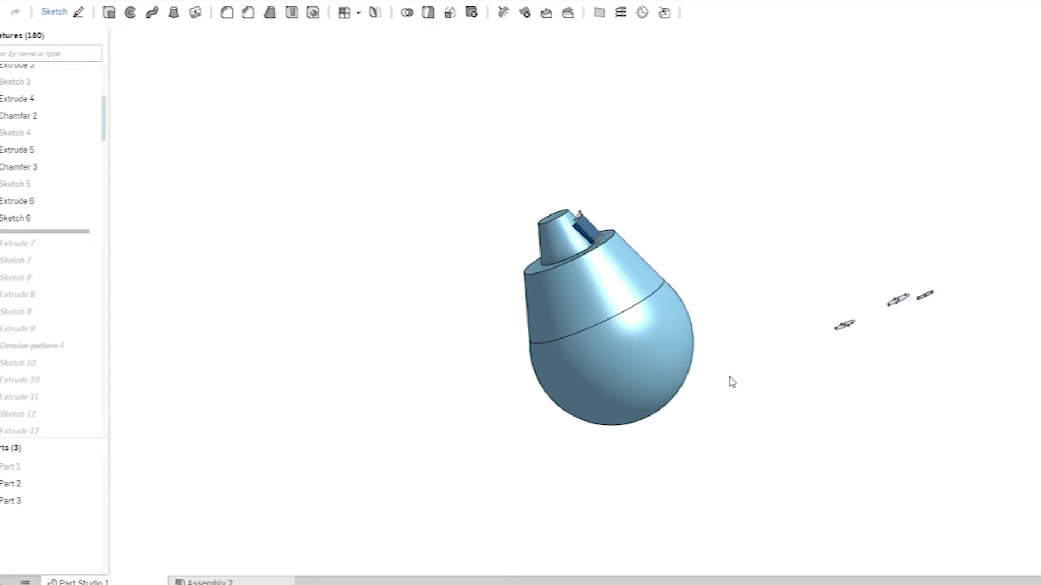
Roll the history forward past Sketch 6 so the single finger appears.
{"action": "scroll", "coordinate": [44, 179], "scroll_direction": "down", "scroll_amount": 2}
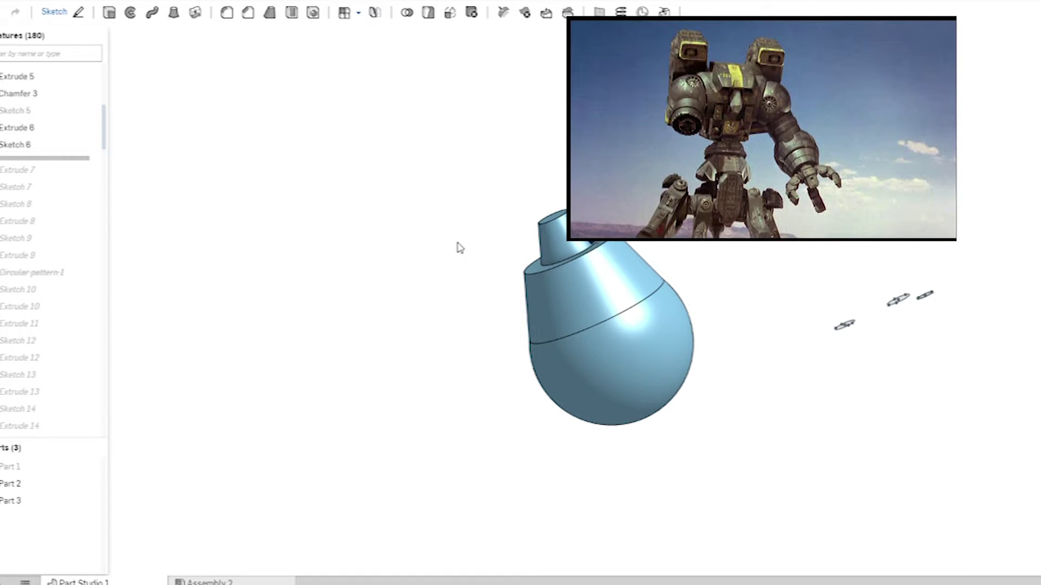
{"action": "mouse_move", "coordinate": [463, 247]}
{"action": "right_mouse_down"}
{"action": "mouse_move", "coordinate": [564, 302]}
{"action": "mouse_move", "coordinate": [628, 255]}
{"action": "mouse_move", "coordinate": [587, 289]}
{"action": "mouse_move", "coordinate": [488, 282]}
{"action": "right_mouse_up"}
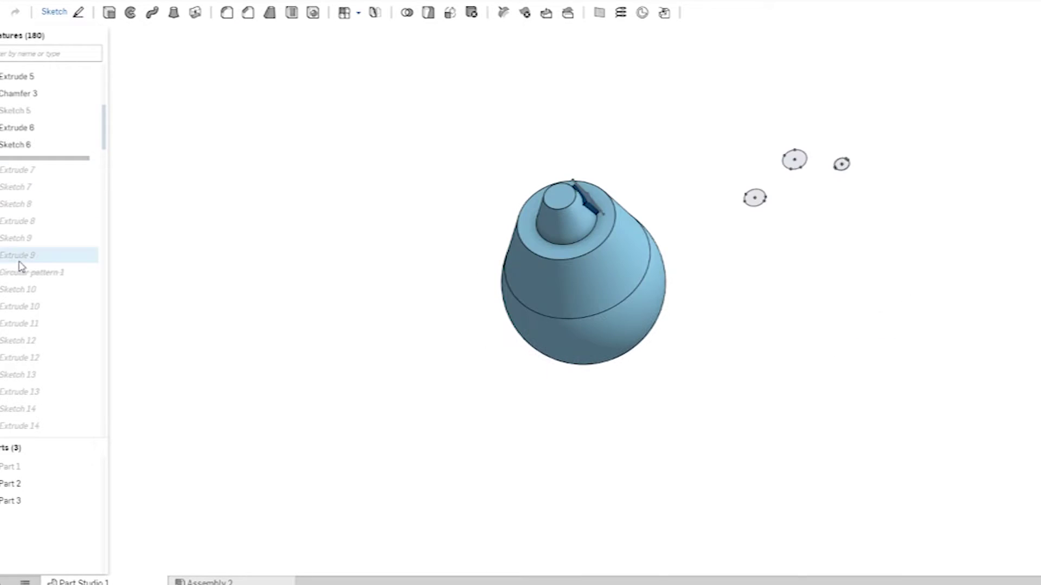
{"action": "left_click_drag", "start_coordinate": [45, 158], "coordinate": [86, 295]}
{"action": "mouse_move", "coordinate": [350, 409]}
{"action": "right_mouse_down"}
{"action": "mouse_move", "coordinate": [395, 417]}
{"action": "mouse_move", "coordinate": [356, 372]}
{"action": "mouse_move", "coordinate": [449, 331]}
{"action": "mouse_move", "coordinate": [355, 457]}
{"action": "mouse_move", "coordinate": [394, 411]}
{"action": "mouse_move", "coordinate": [360, 437]}
{"action": "mouse_move", "coordinate": [365, 455]}
{"action": "right_mouse_up"}
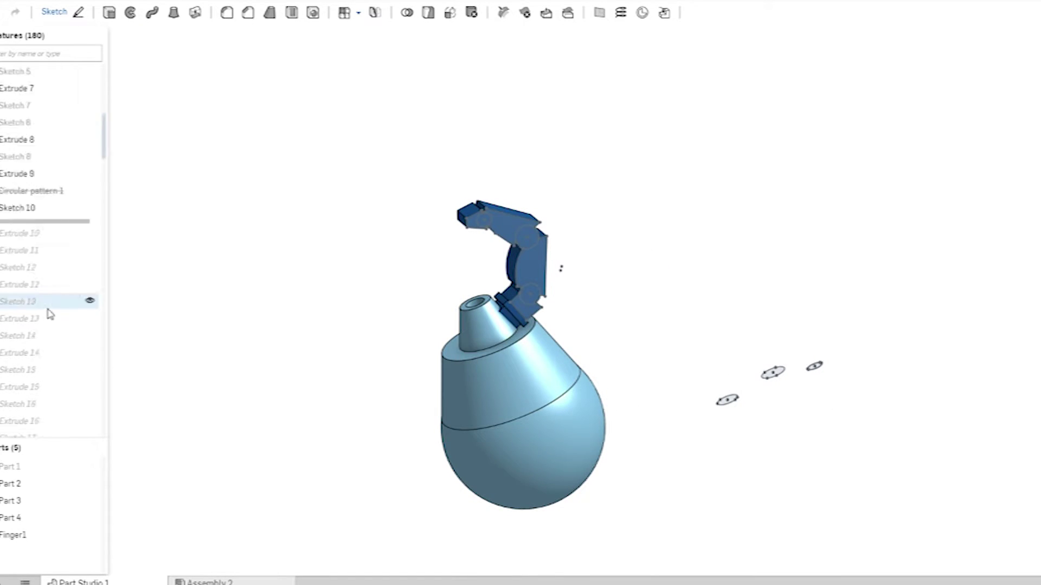
Roll forward past Sketch 10 to below Plane 4, adding the finger ring, body and Arm part.
{"action": "mouse_move", "coordinate": [48, 309]}
{"action": "left_mouse_down"}
{"action": "mouse_move", "coordinate": [163, 311]}
{"action": "mouse_move", "coordinate": [49, 383]}
{"action": "left_mouse_up"}
{"action": "mouse_move", "coordinate": [215, 380]}
{"action": "right_mouse_down"}
{"action": "mouse_move", "coordinate": [321, 394]}
{"action": "mouse_move", "coordinate": [339, 417]}
{"action": "mouse_move", "coordinate": [291, 332]}
{"action": "mouse_move", "coordinate": [265, 311]}
{"action": "mouse_move", "coordinate": [221, 311]}
{"action": "mouse_move", "coordinate": [207, 325]}
{"action": "mouse_move", "coordinate": [333, 341]}
{"action": "right_mouse_up"}
{"action": "left_click_drag", "start_coordinate": [48, 374], "coordinate": [19, 218]}
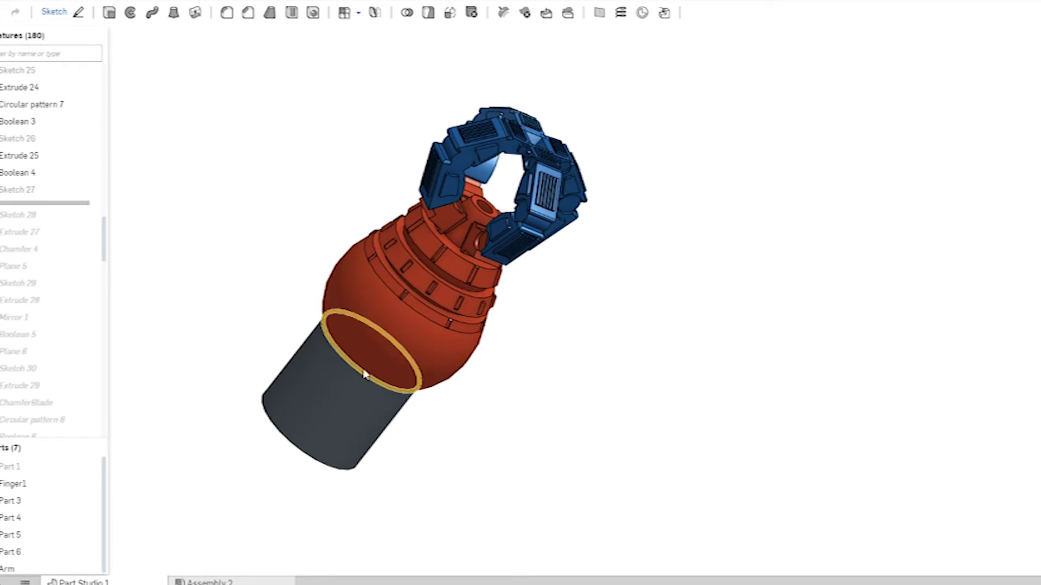
Roll forward through Sketch 27, Extrude 29 and Circular pattern 8 to Extrude 30, adding the fan blades and Wrist part.
{"action": "left_click_drag", "start_coordinate": [43, 203], "coordinate": [43, 235]}
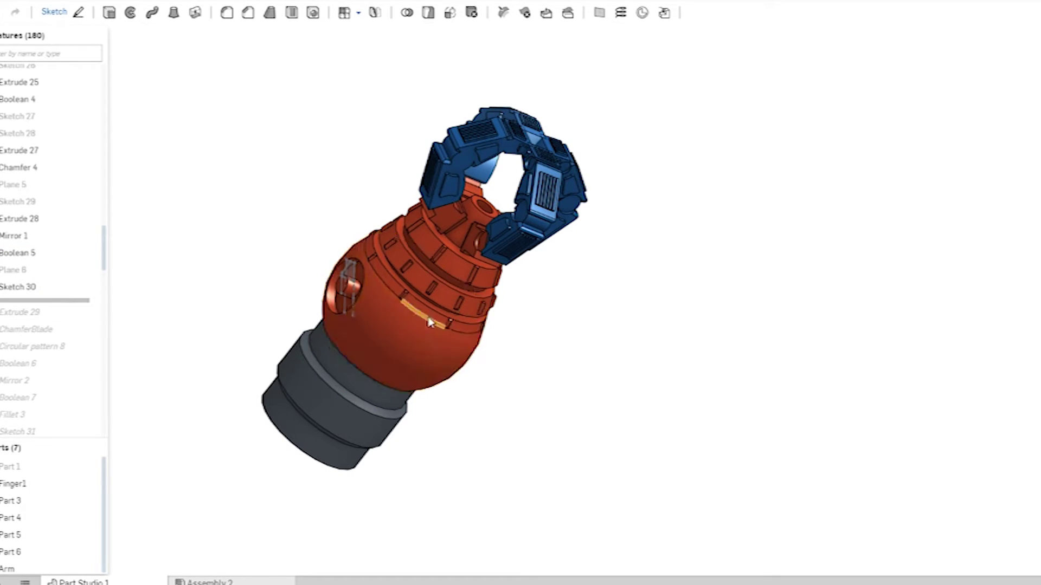
{"action": "right_click_drag", "start_coordinate": [310, 288], "coordinate": [430, 300]}
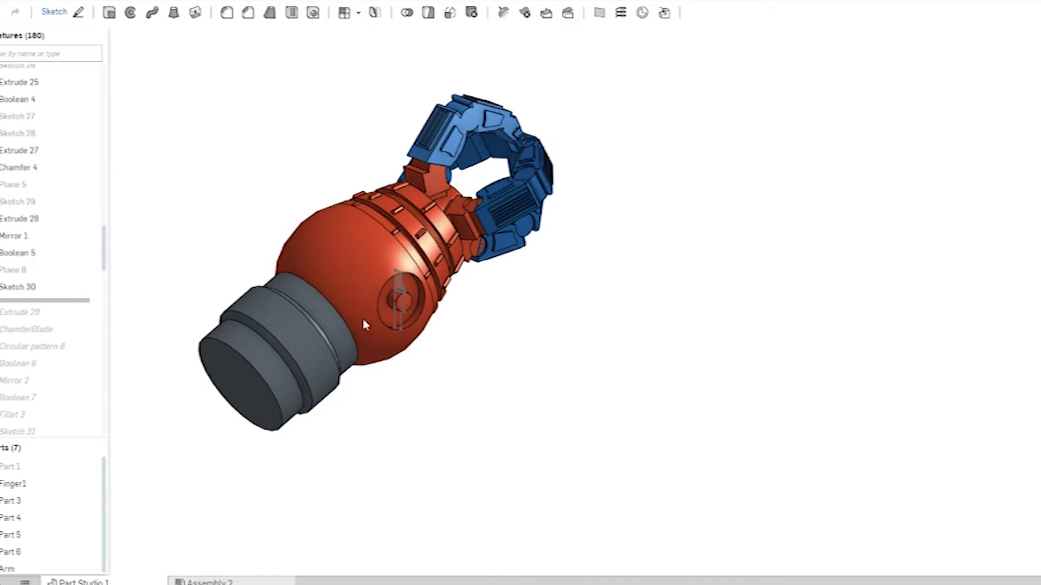
{"action": "scroll", "coordinate": [43, 190], "scroll_direction": "down", "scroll_amount": 3}
{"action": "mouse_move", "coordinate": [43, 142]}
{"action": "left_mouse_down"}
{"action": "mouse_move", "coordinate": [44, 197]}
{"action": "mouse_move", "coordinate": [43, 159]}
{"action": "left_mouse_up"}
{"action": "right_click_drag", "start_coordinate": [588, 551], "coordinate": [180, 231]}
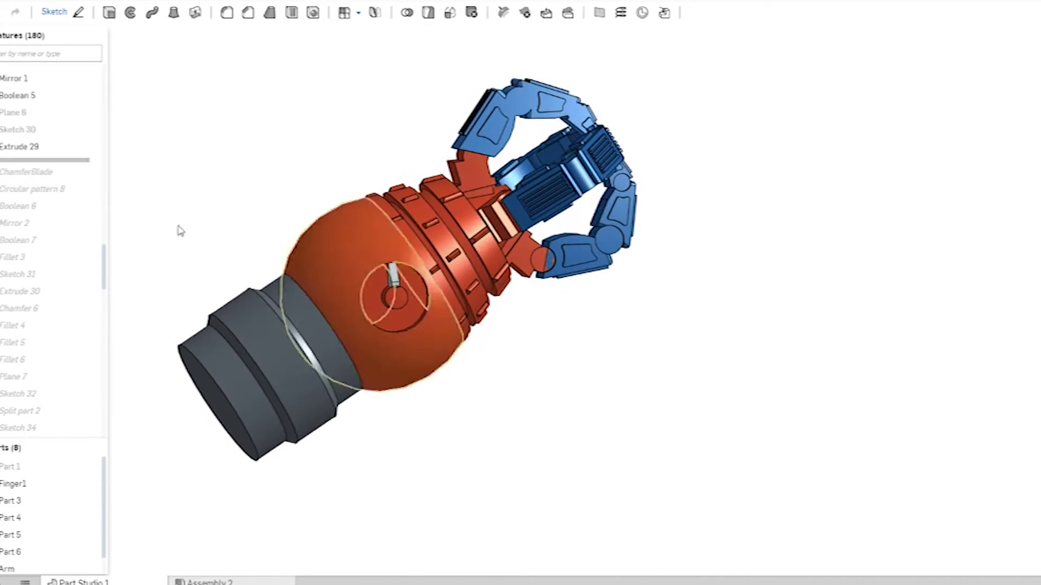
{"action": "left_click_drag", "start_coordinate": [38, 160], "coordinate": [46, 195]}
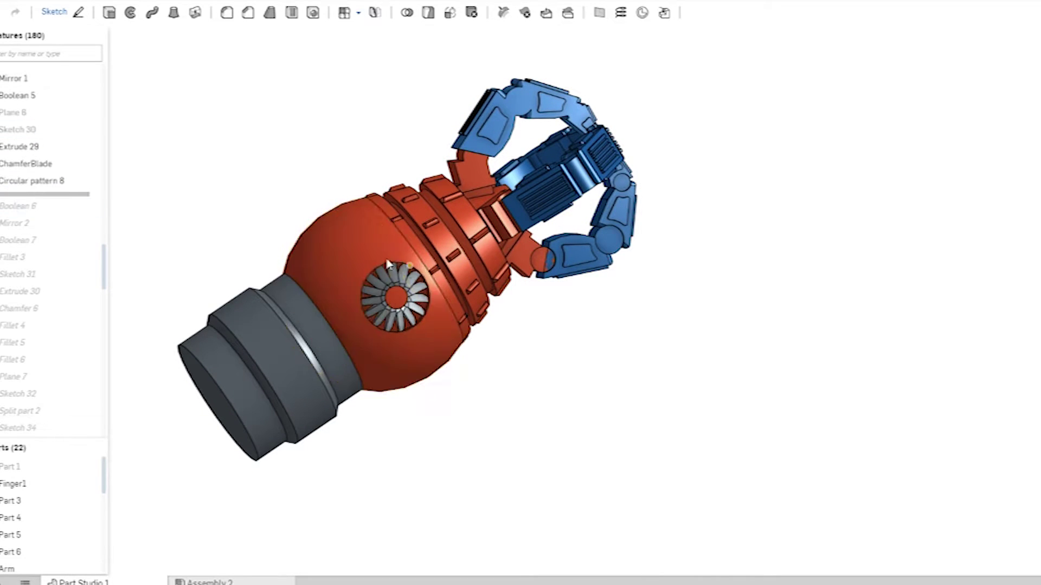
{"action": "left_click_drag", "start_coordinate": [44, 194], "coordinate": [41, 150]}
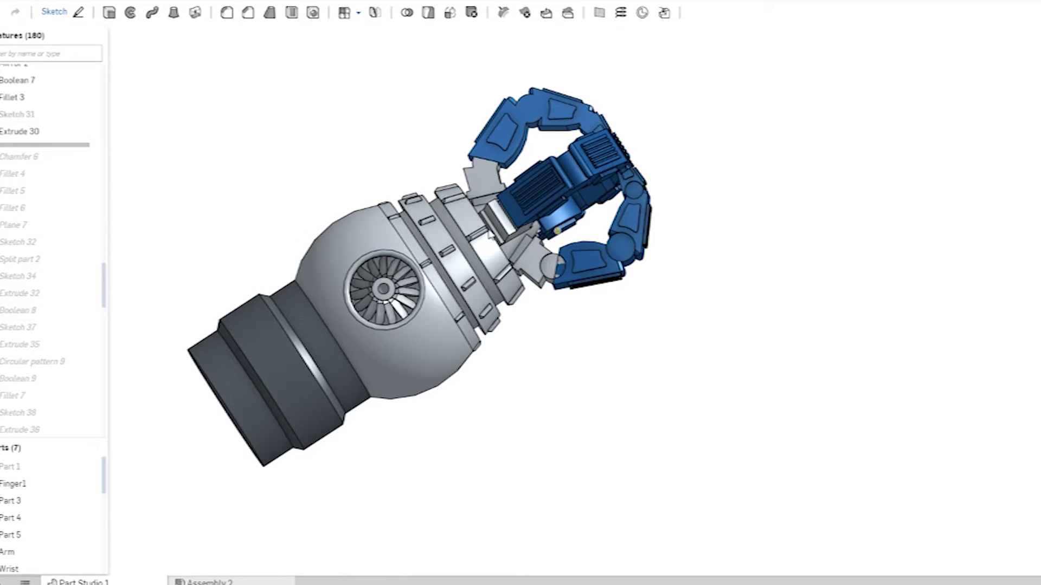
Roll the history to below Boolean 9 to add the pink wrist, and orbit to inspect.
{"action": "left_click_drag", "start_coordinate": [76, 145], "coordinate": [77, 356]}
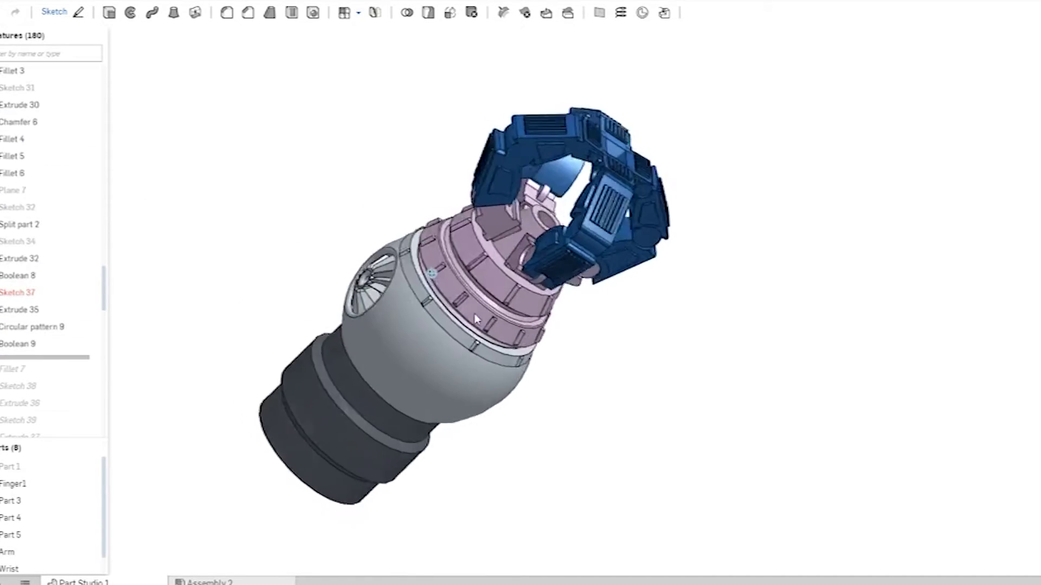
{"action": "right_click_drag", "start_coordinate": [476, 319], "coordinate": [500, 369]}
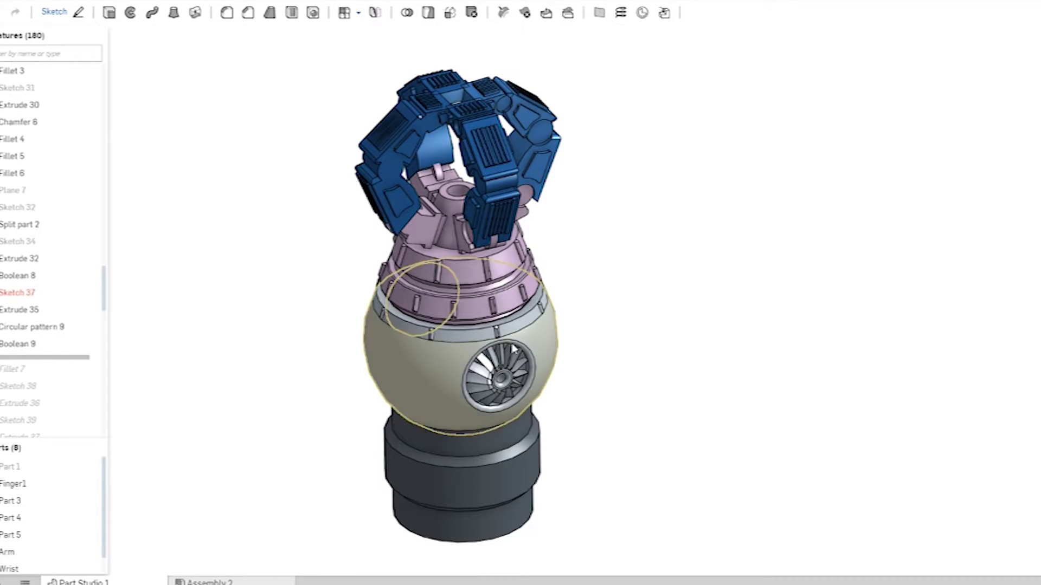
{"action": "mouse_move", "coordinate": [604, 421]}
{"action": "right_mouse_down"}
{"action": "mouse_move", "coordinate": [569, 465]}
{"action": "mouse_move", "coordinate": [590, 450]}
{"action": "mouse_move", "coordinate": [523, 434]}
{"action": "mouse_move", "coordinate": [527, 401]}
{"action": "mouse_move", "coordinate": [644, 384]}
{"action": "right_mouse_up"}
{"action": "scroll", "coordinate": [572, 428], "scroll_direction": "up", "scroll_amount": 3}
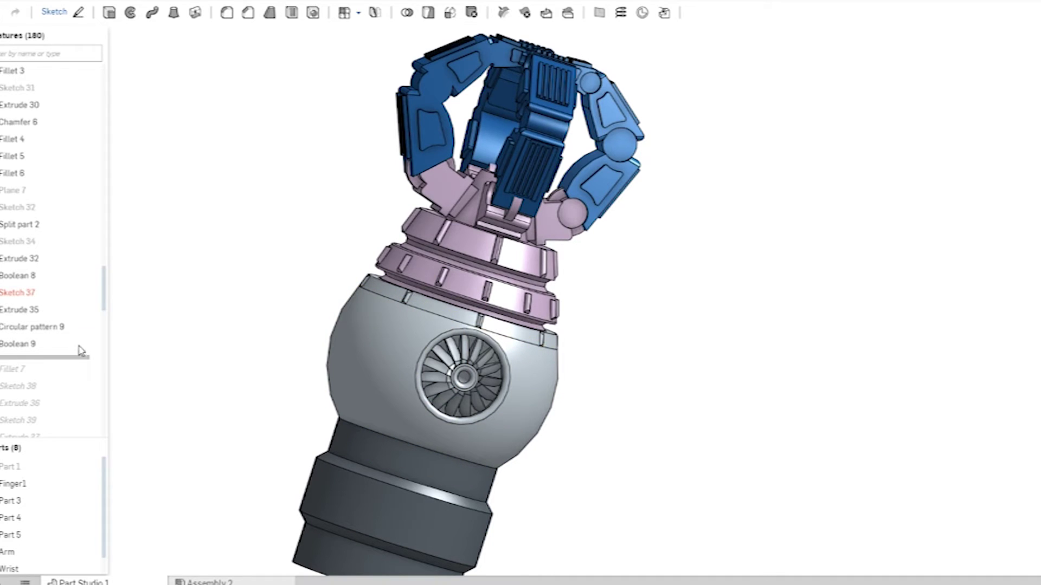
Roll the history to the end of the Features list and orbit to view the sphere from the front.
{"action": "scroll", "coordinate": [80, 351], "scroll_direction": "down", "scroll_amount": 4}
{"action": "left_click_drag", "start_coordinate": [39, 124], "coordinate": [33, 433]}
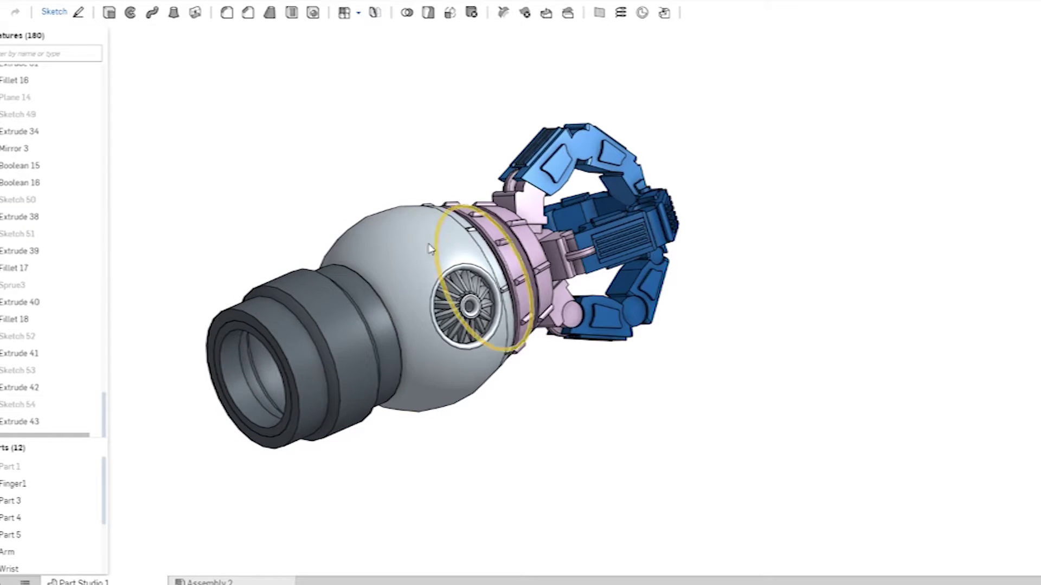
{"action": "right_click_drag", "start_coordinate": [380, 304], "coordinate": [357, 198]}
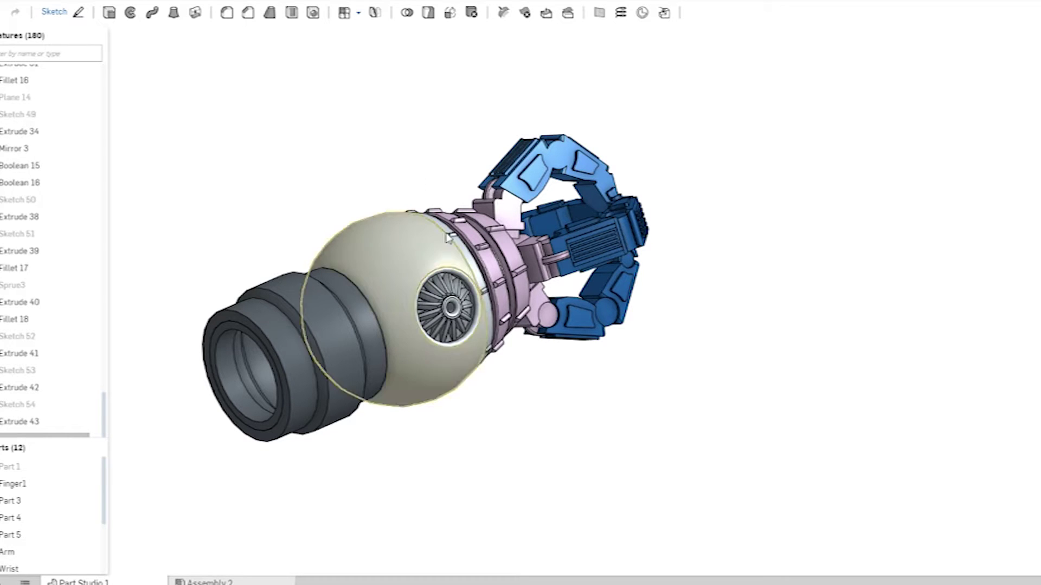
{"action": "right_click_drag", "start_coordinate": [455, 180], "coordinate": [483, 153]}
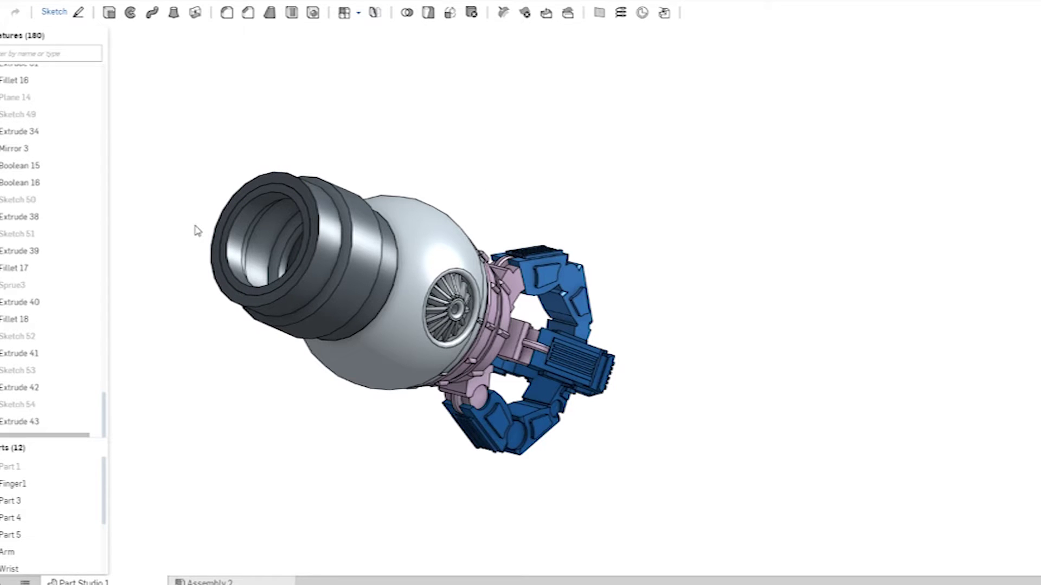
{"action": "right_click_drag", "start_coordinate": [434, 464], "coordinate": [402, 483]}
{"action": "left_click", "coordinate": [91, 483]}
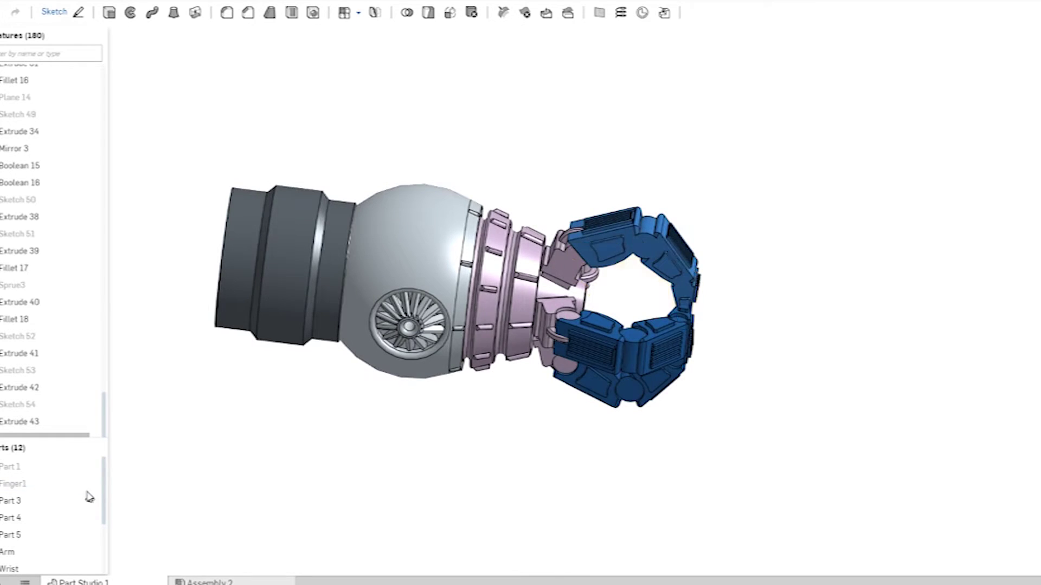
{"action": "left_click", "coordinate": [90, 502]}
{"action": "left_click", "coordinate": [91, 518]}
{"action": "left_click", "coordinate": [90, 535]}
{"action": "right_click_drag", "start_coordinate": [488, 477], "coordinate": [412, 477]}
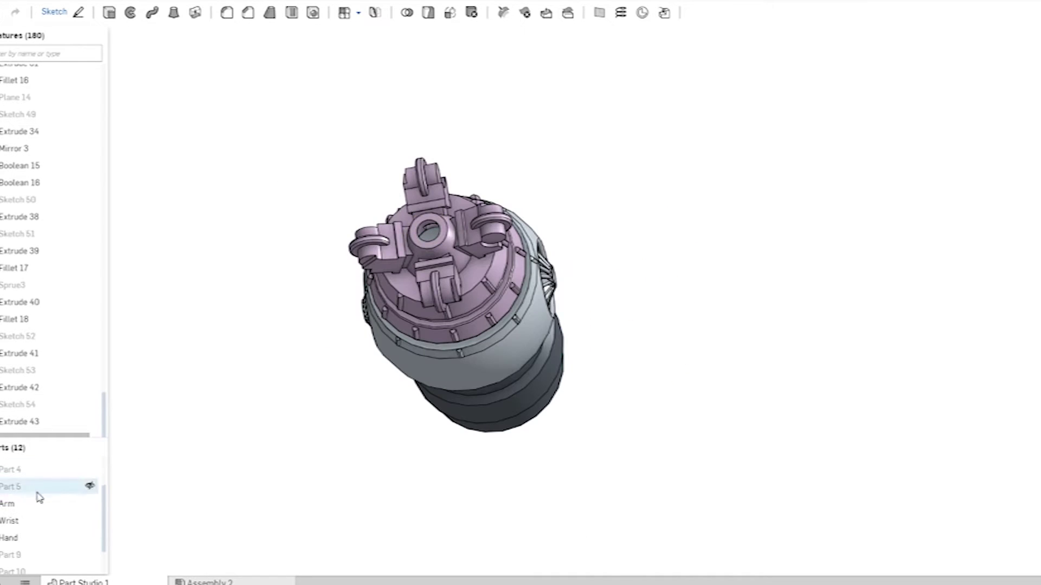
{"action": "scroll", "coordinate": [34, 492], "scroll_direction": "down", "scroll_amount": 1}
{"action": "left_click", "coordinate": [91, 504]}
{"action": "right_click_drag", "start_coordinate": [332, 472], "coordinate": [244, 480]}
{"action": "scroll", "coordinate": [88, 497], "scroll_direction": "down", "scroll_amount": 2}
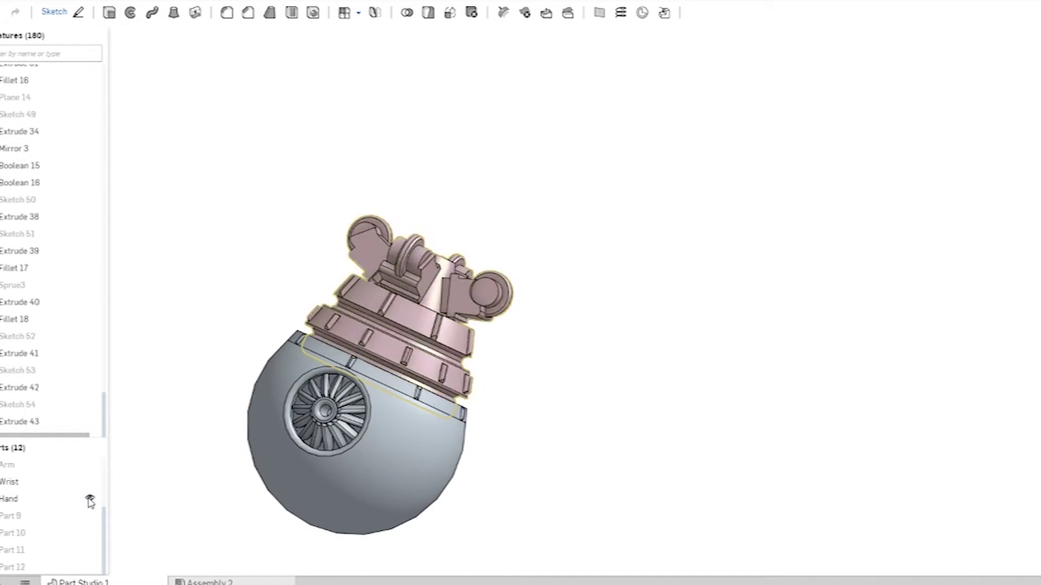
{"action": "left_click", "coordinate": [89, 499]}
{"action": "right_click_drag", "start_coordinate": [257, 291], "coordinate": [233, 388]}
{"action": "right_click_drag", "start_coordinate": [428, 410], "coordinate": [291, 391]}
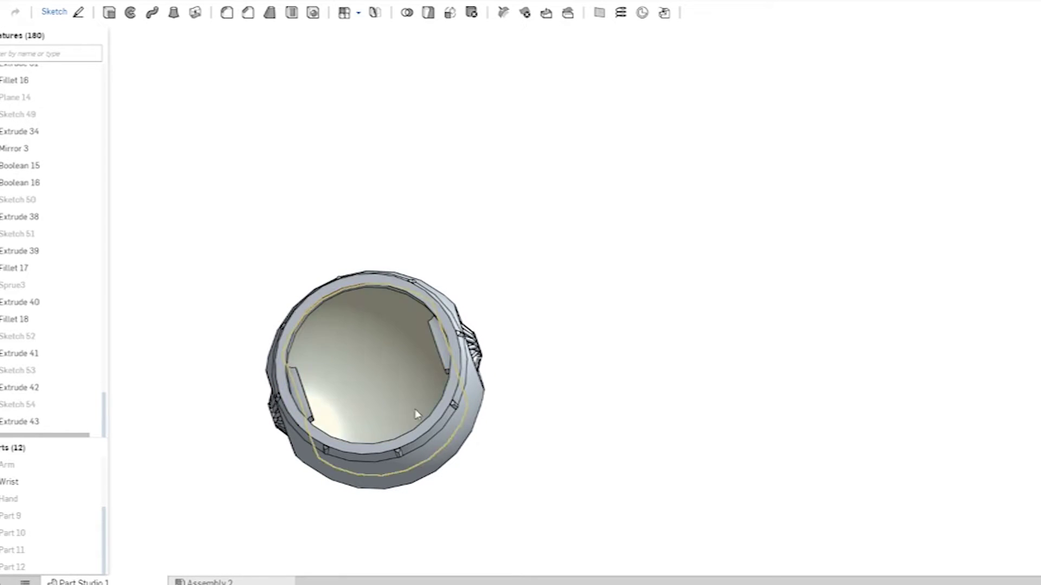
{"action": "left_click", "coordinate": [93, 499]}
{"action": "left_click", "coordinate": [93, 482]}
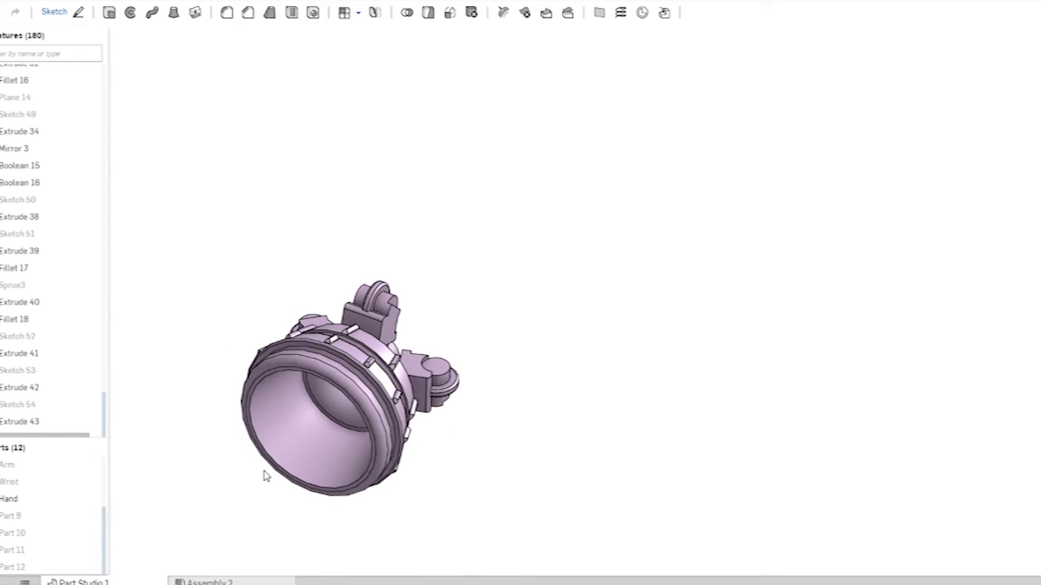
{"action": "right_click_drag", "start_coordinate": [140, 412], "coordinate": [233, 426]}
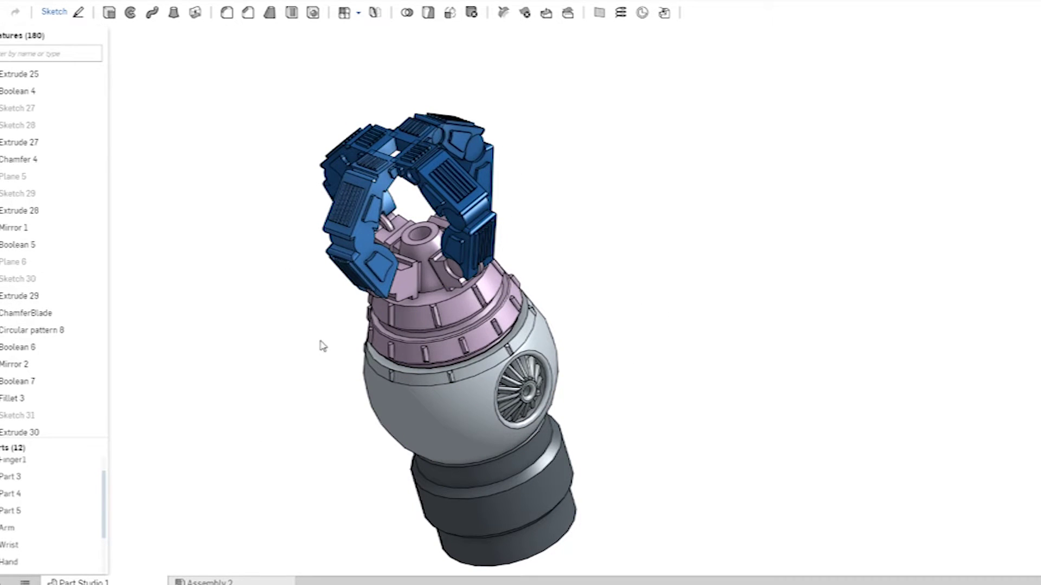
{"action": "right_click_drag", "start_coordinate": [323, 346], "coordinate": [183, 534]}
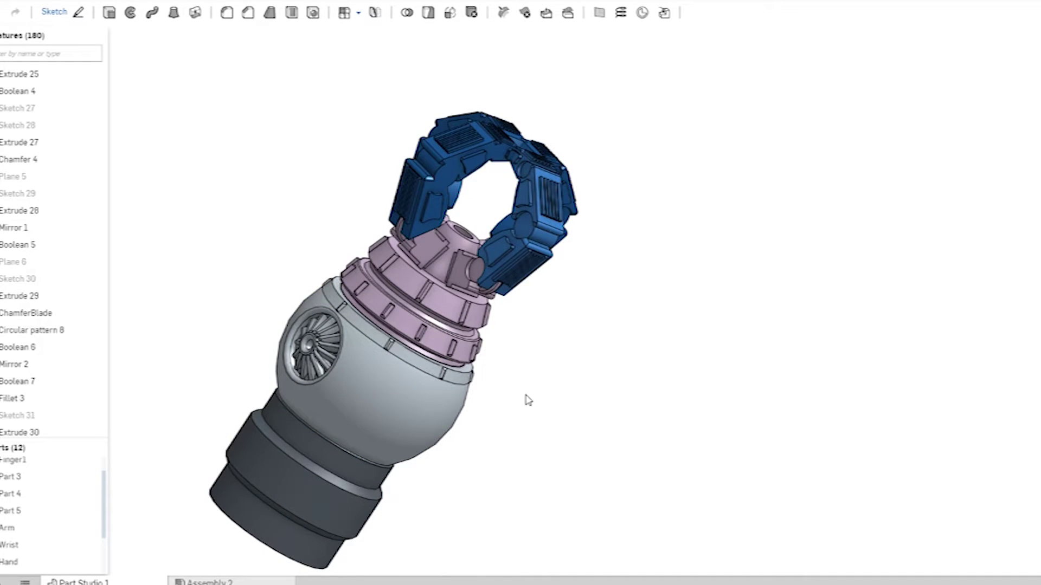
{"action": "left_click", "coordinate": [222, 581]}
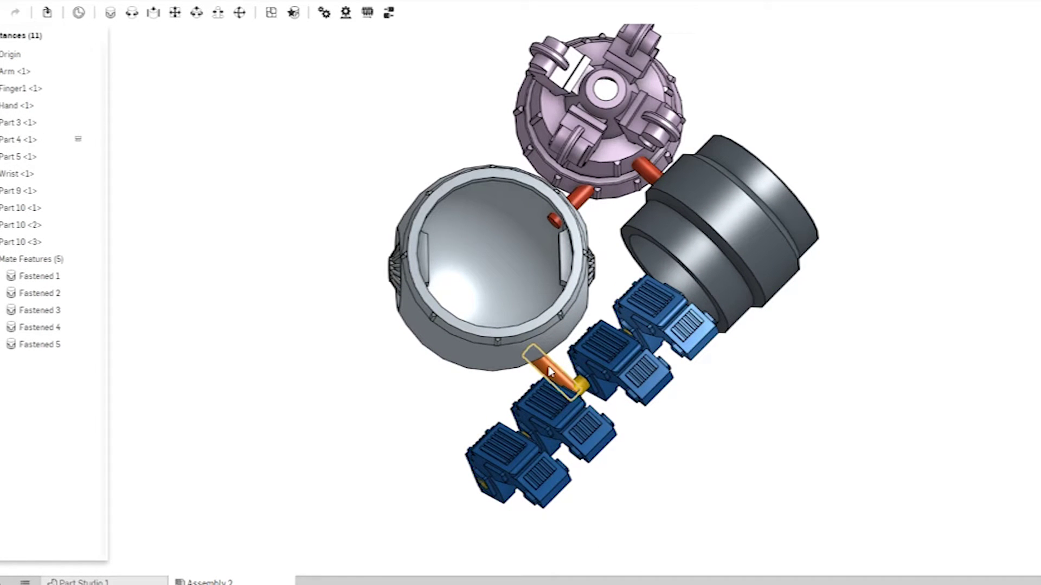
Orbit and zoom around Assembly 2 to inspect the sprue connections between parts.
{"action": "right_click_drag", "start_coordinate": [504, 395], "coordinate": [618, 569]}
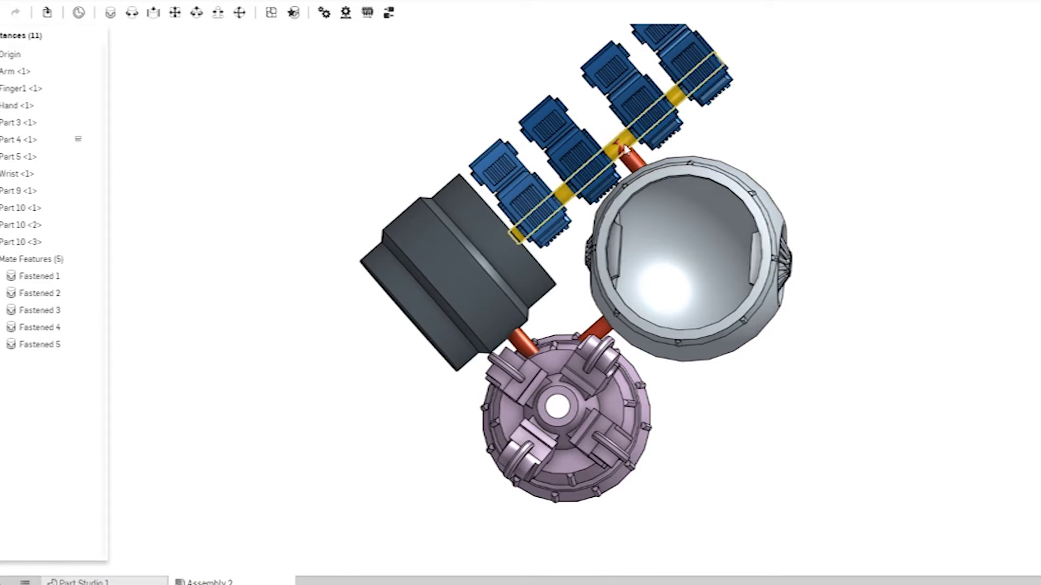
{"action": "right_click_drag", "start_coordinate": [656, 155], "coordinate": [537, 347]}
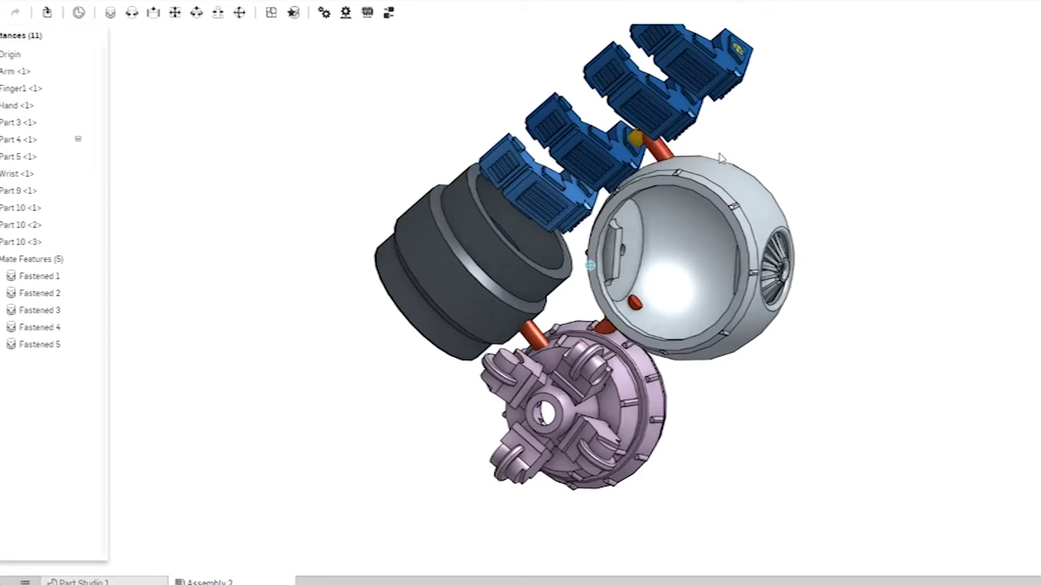
{"action": "scroll", "coordinate": [537, 350], "scroll_direction": "up", "scroll_amount": 5}
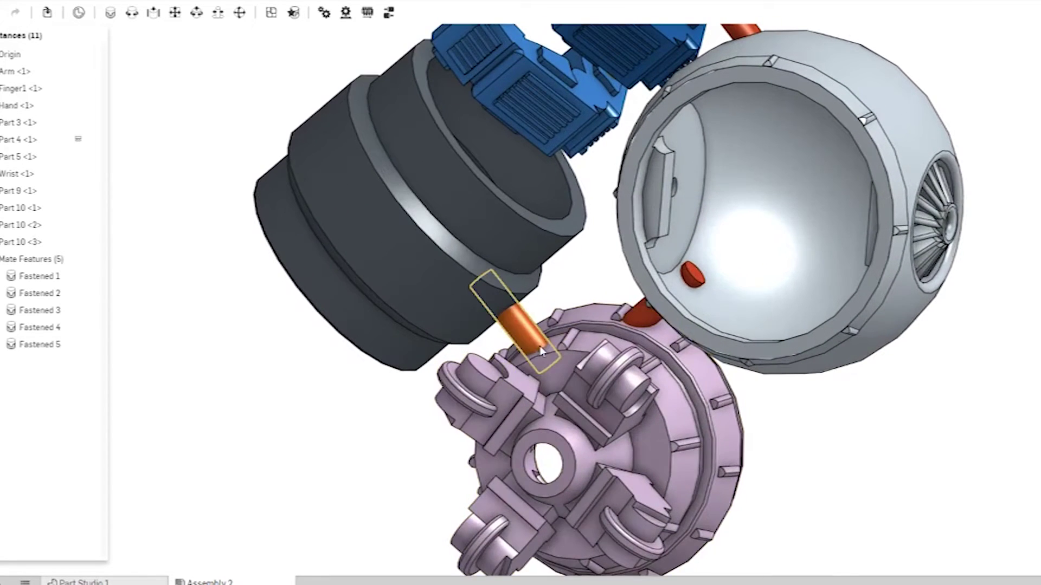
{"action": "scroll", "coordinate": [349, 358], "scroll_direction": "down", "scroll_amount": 5}
{"action": "right_click_drag", "start_coordinate": [349, 358], "coordinate": [402, 421]}
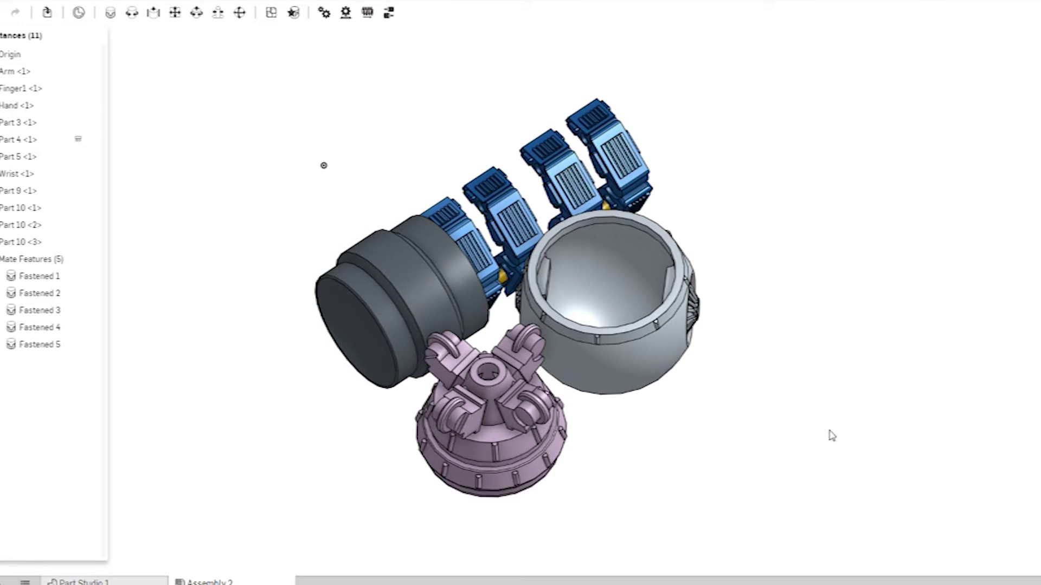
Orbit the whole kit toward the pink wrist and look inside the hollow sphere.
{"action": "right_click_drag", "start_coordinate": [439, 496], "coordinate": [508, 470]}
{"action": "scroll", "coordinate": [419, 288], "scroll_direction": "up", "scroll_amount": 2}
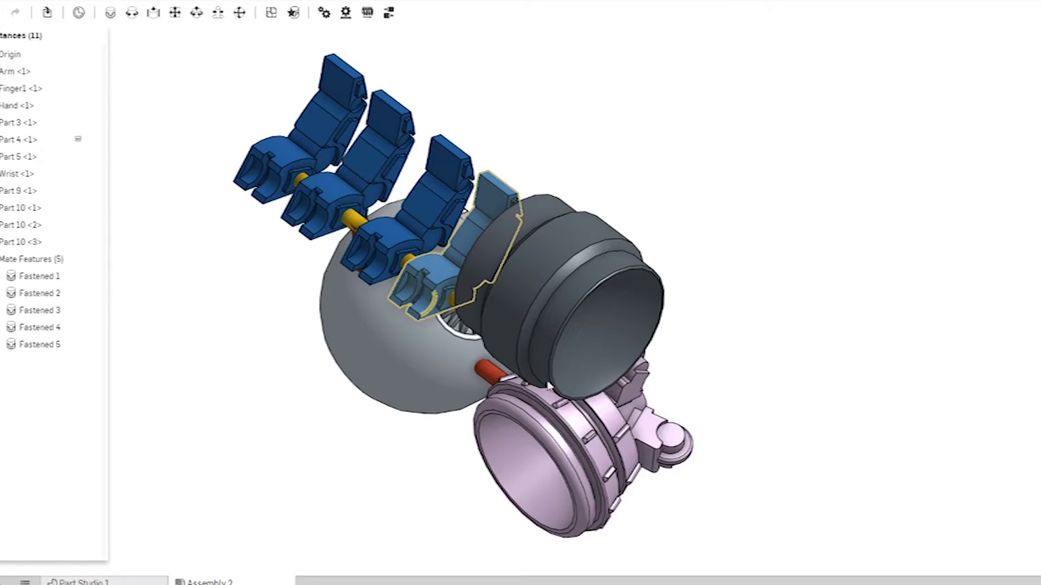
{"action": "right_click_drag", "start_coordinate": [419, 287], "coordinate": [339, 404]}
{"action": "scroll", "coordinate": [339, 404], "scroll_direction": "up", "scroll_amount": 2}
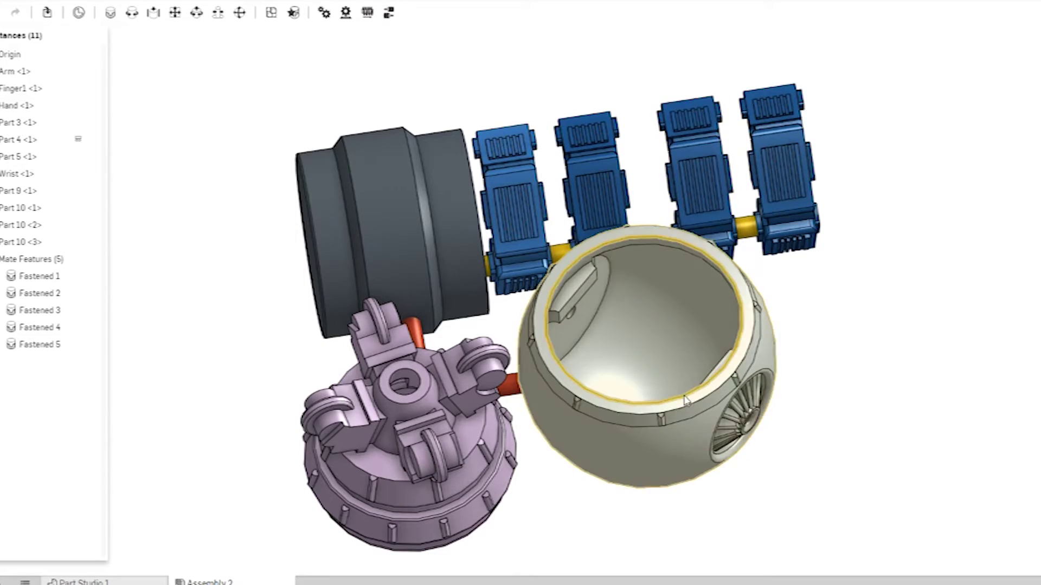
{"action": "mouse_move", "coordinate": [672, 325]}
{"action": "right_mouse_down"}
{"action": "mouse_move", "coordinate": [685, 377]}
{"action": "mouse_move", "coordinate": [637, 385]}
{"action": "mouse_move", "coordinate": [612, 412]}
{"action": "mouse_move", "coordinate": [574, 425]}
{"action": "mouse_move", "coordinate": [596, 449]}
{"action": "mouse_move", "coordinate": [651, 374]}
{"action": "right_mouse_up"}
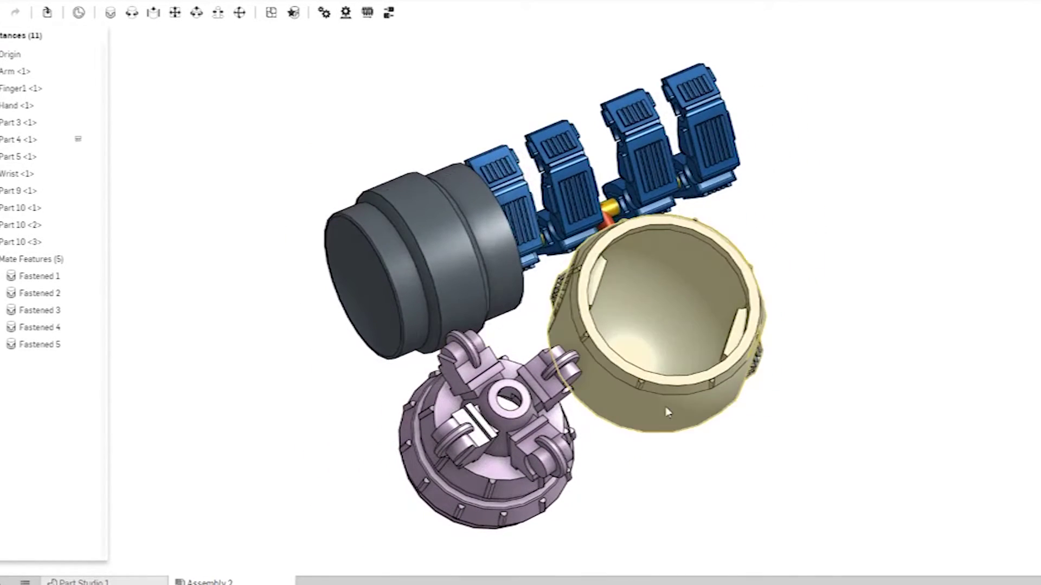